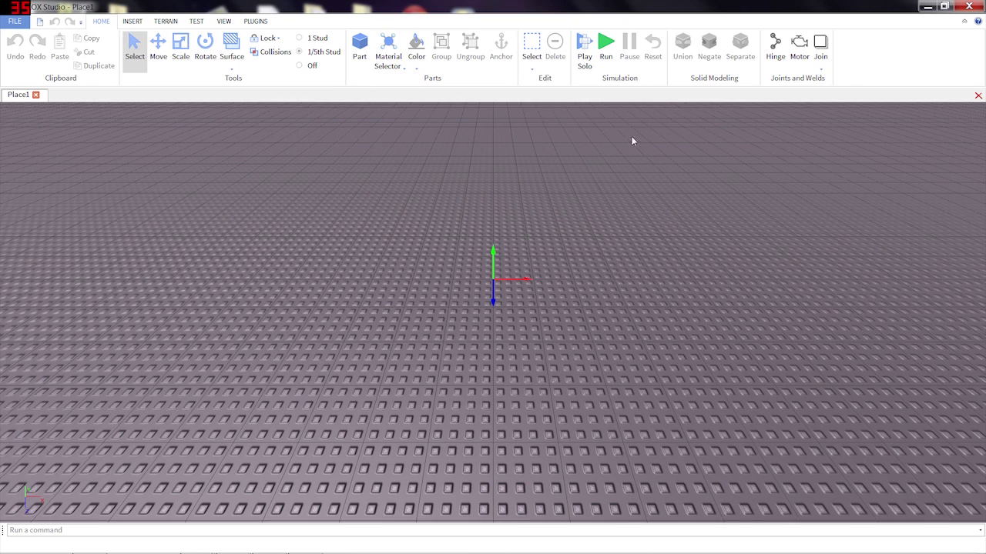
- Insert two stacked parts and place them on the baseplate beside the origin
left_click(359, 47)
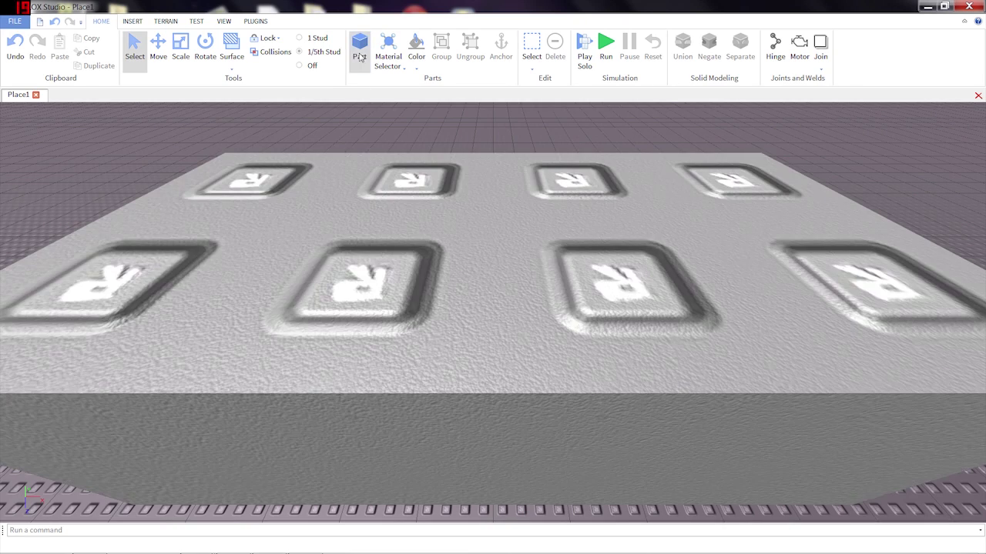
left_click_drag(367, 144, 655, 432)
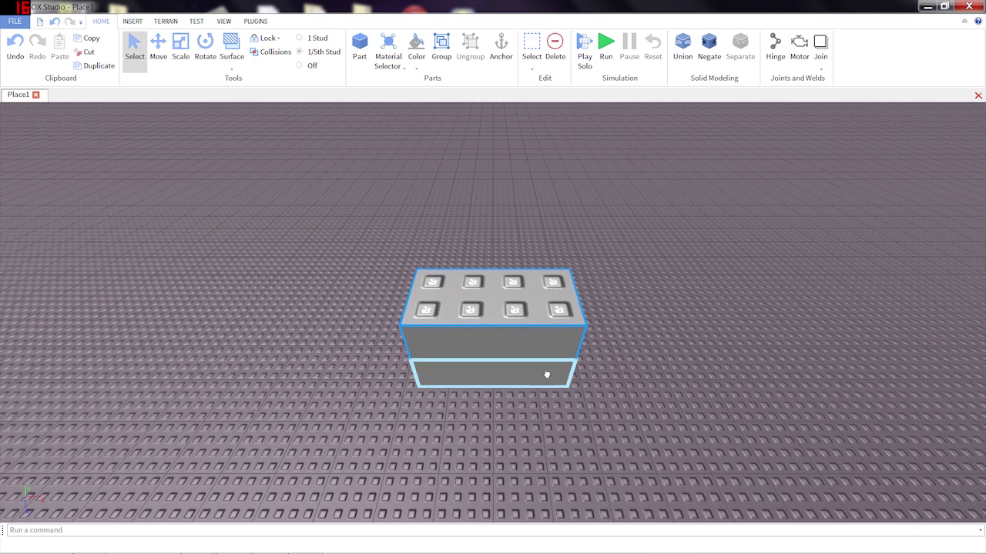
mouse_move(547, 375)
left_mouse_down()
mouse_move(585, 396)
mouse_move(517, 376)
mouse_move(530, 379)
left_mouse_up()
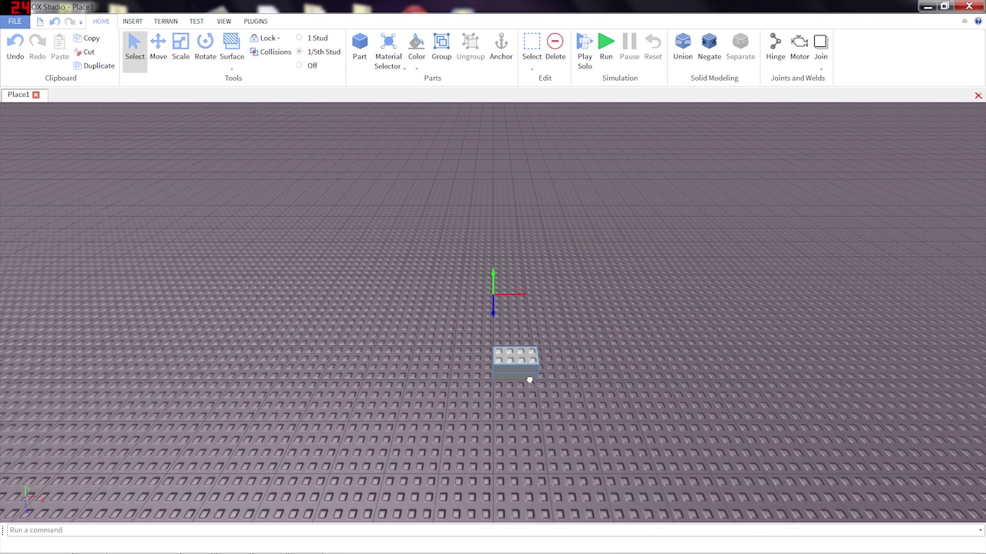
left_click(530, 381)
- Move one of the two parts sideways and back so that it partly overlaps the other
left_click(500, 349)
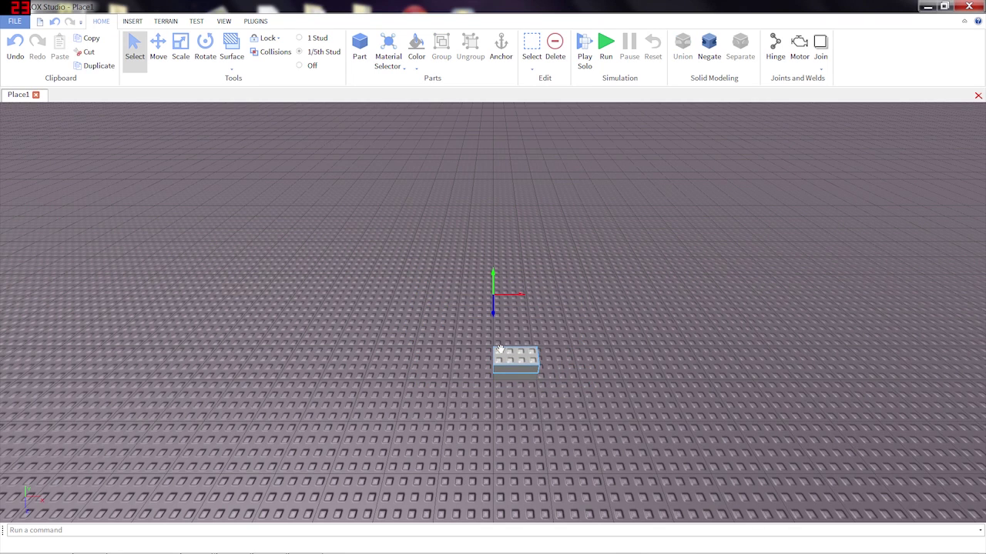
key("ctrl+2")
left_click_drag(566, 360, 538, 344)
left_click(522, 410)
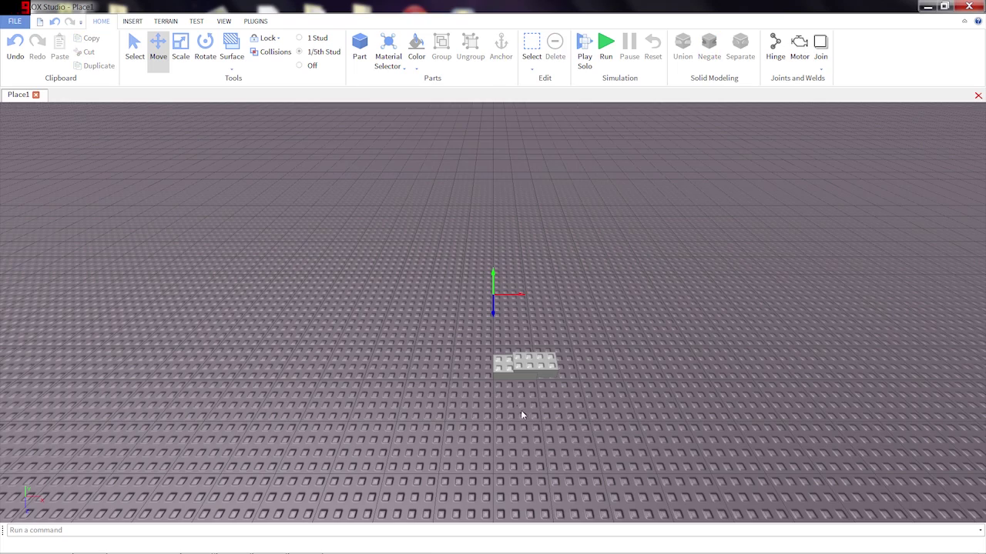
- Select both overlapping parts and union them into a single solid
key("a")
key("d")
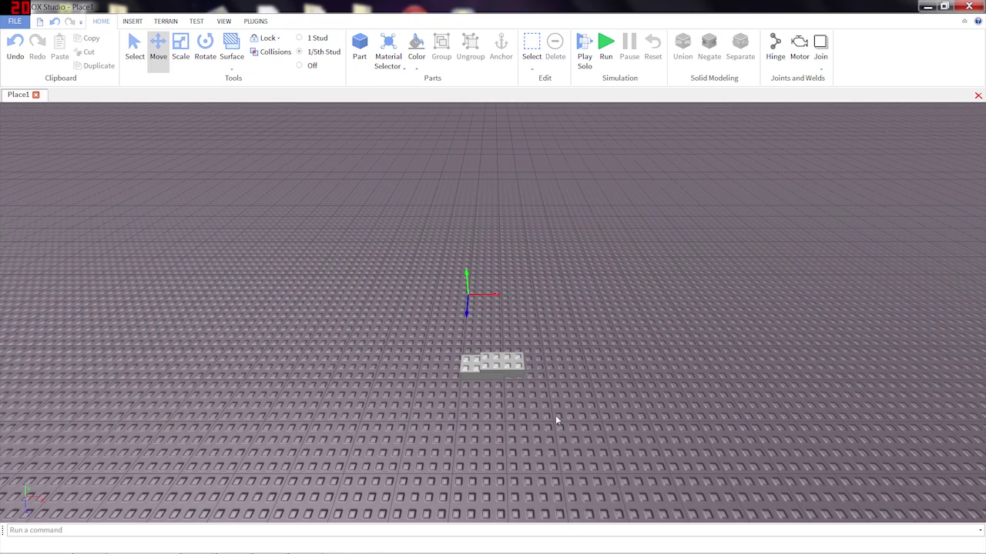
scroll(513, 409, "up", 3)
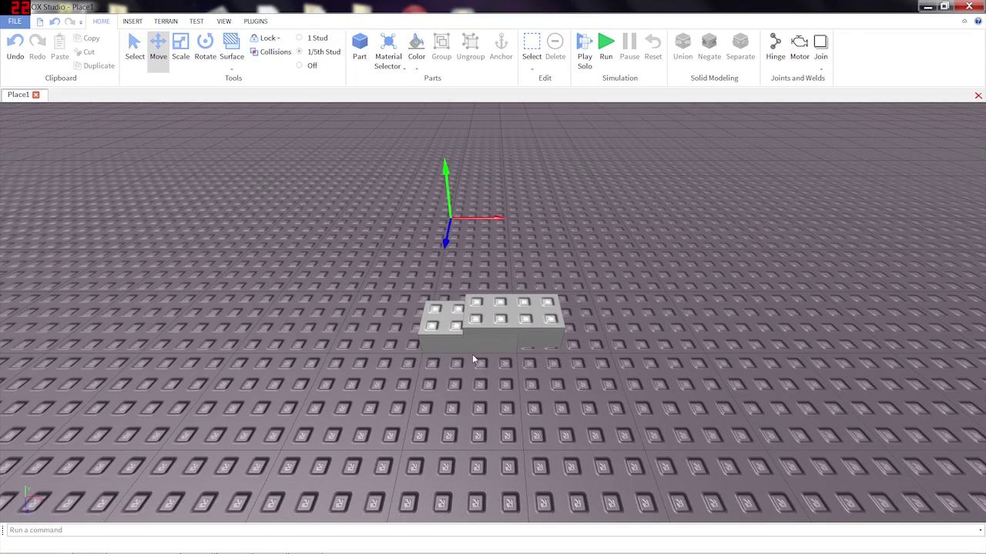
scroll(473, 358, "up", 4)
scroll(473, 273, "down", 3)
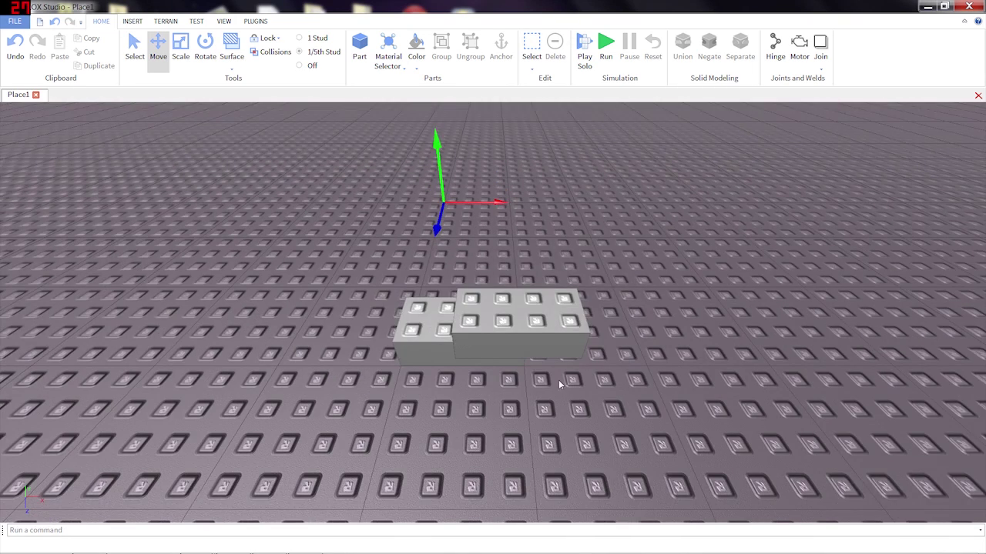
key("q")
left_click_drag(380, 217, 585, 332)
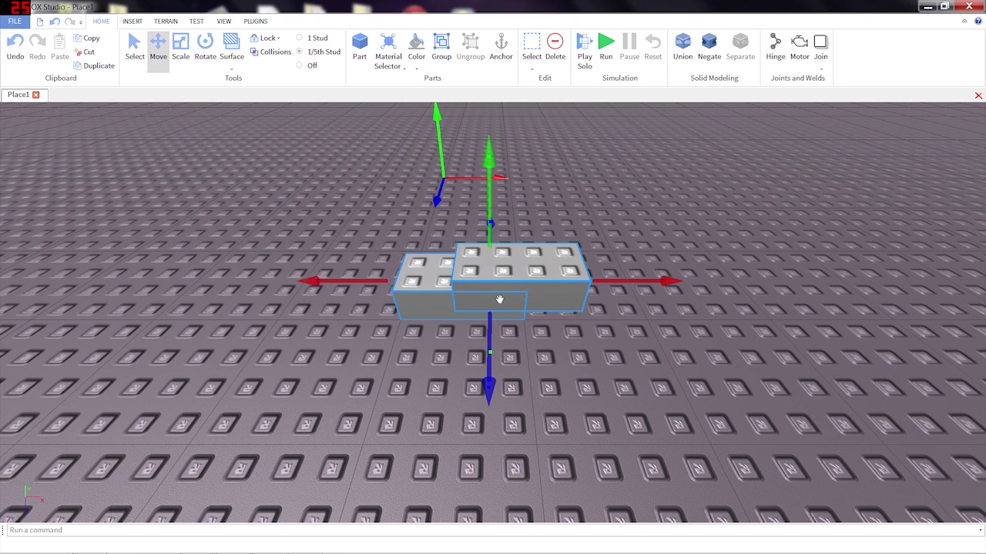
left_click(681, 55)
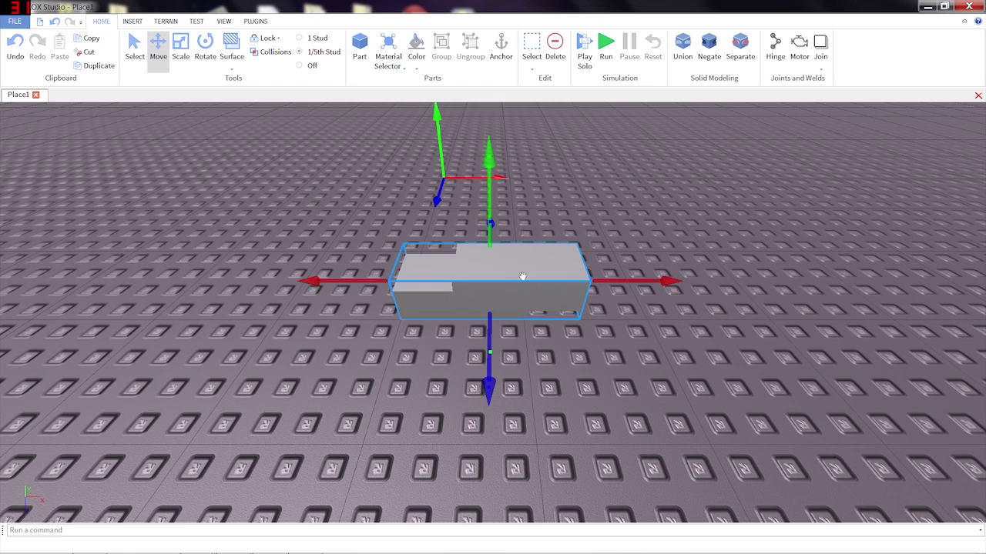
- Examine the unioned solid from several sides
left_click(426, 357)
key("a")
right_click_drag(428, 357, 500, 288)
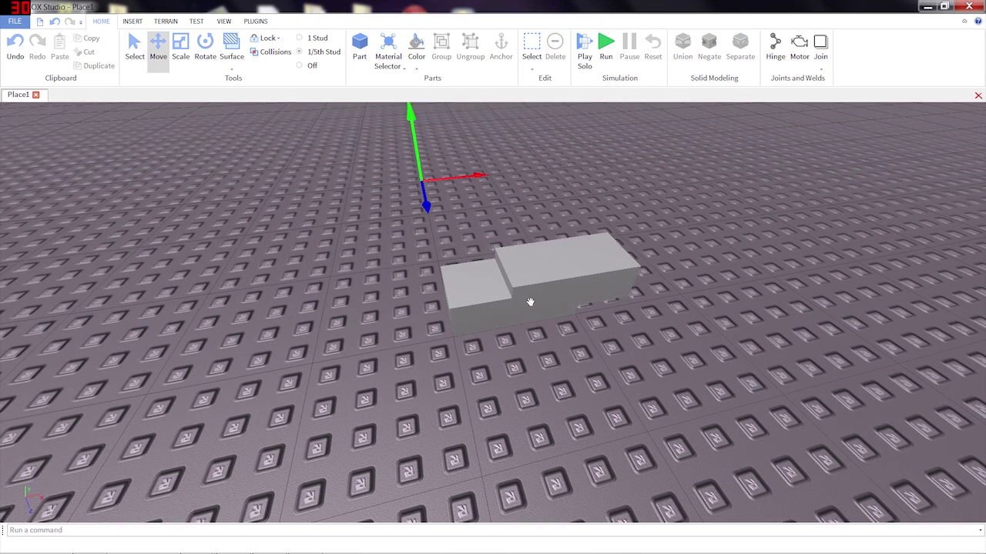
right_click_drag(566, 338, 565, 337)
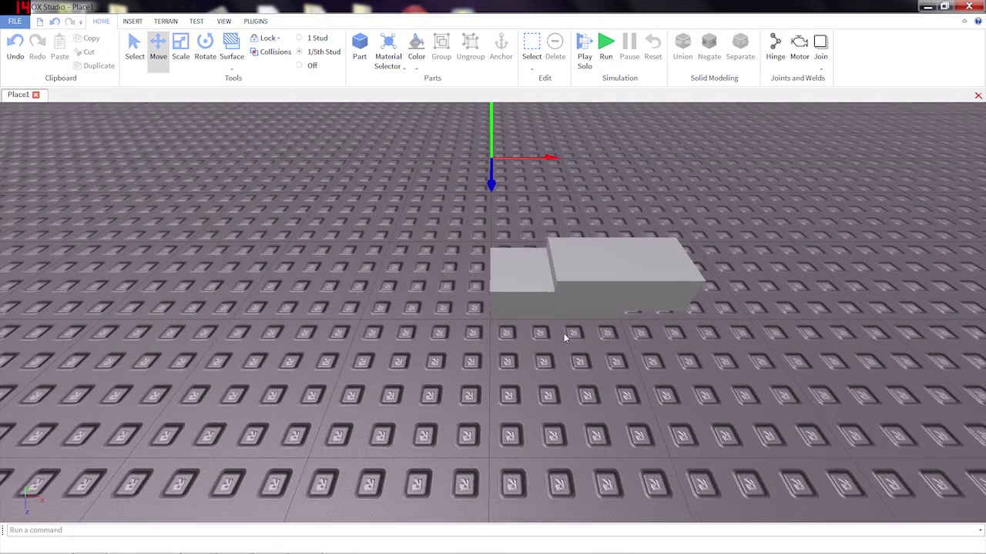
key("d")
key("a")
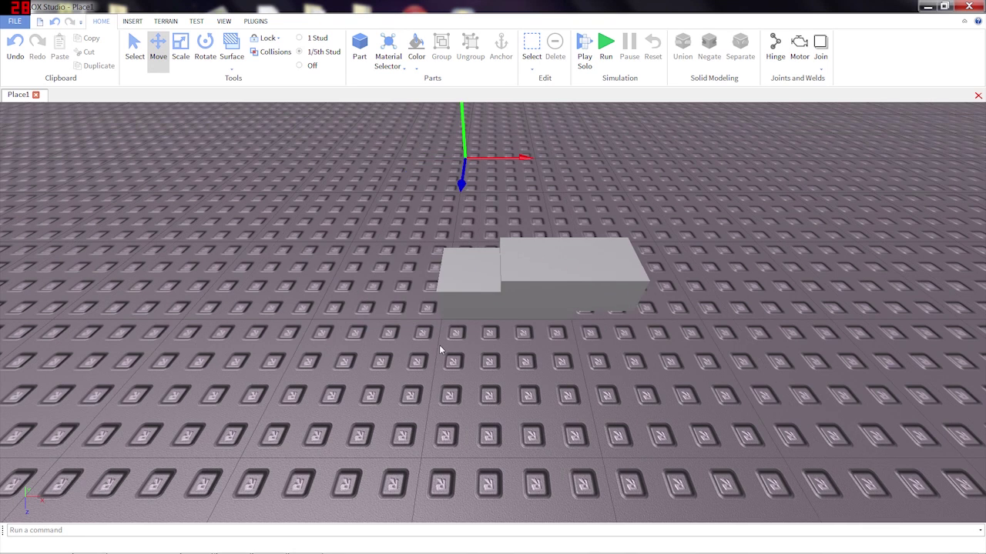
right_click_drag(439, 350, 442, 318)
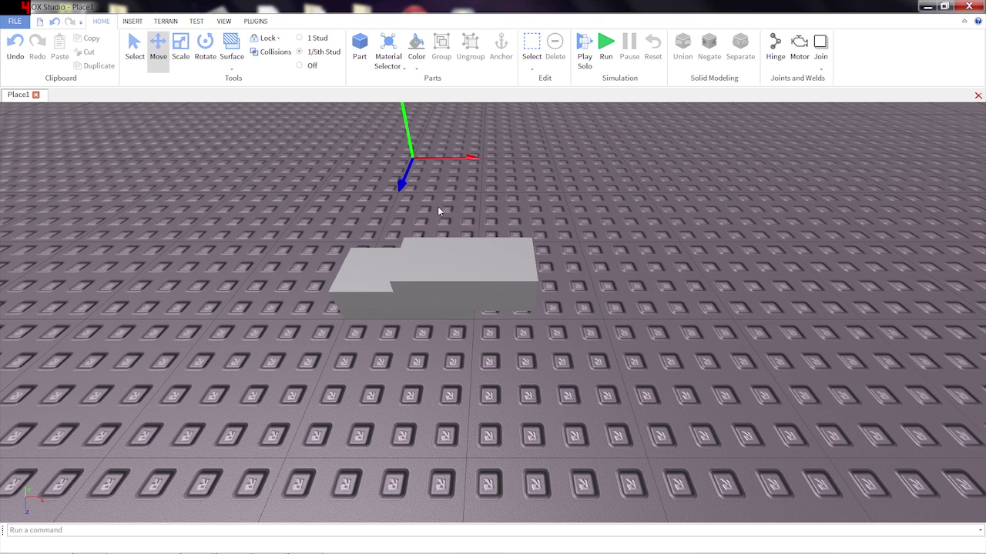
- Delete the unioned solid and insert two new stacked parts in its place
left_click(415, 252)
key("Delete")
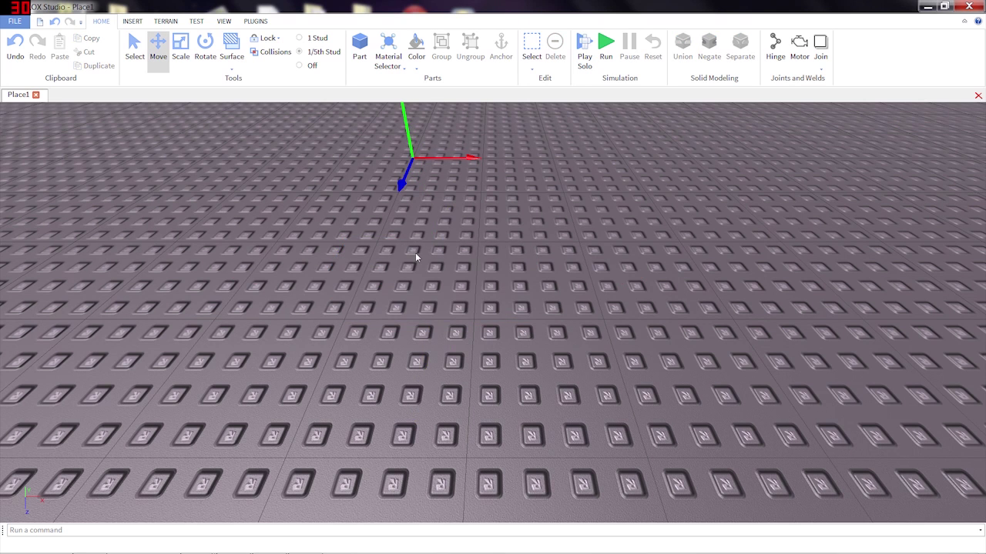
left_click(360, 46)
scroll(313, 213, "down", 5)
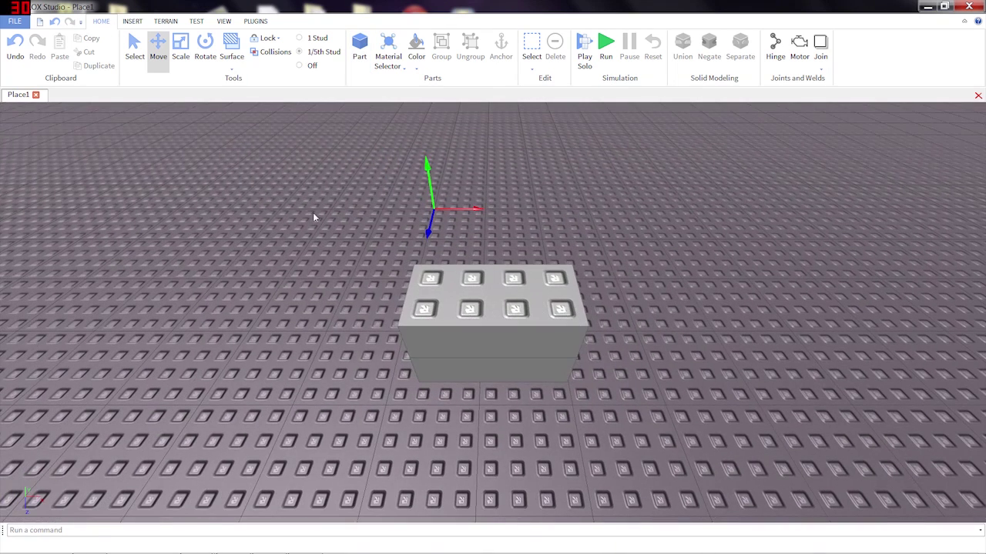
left_click_drag(313, 216, 584, 422)
key("ctrl+d")
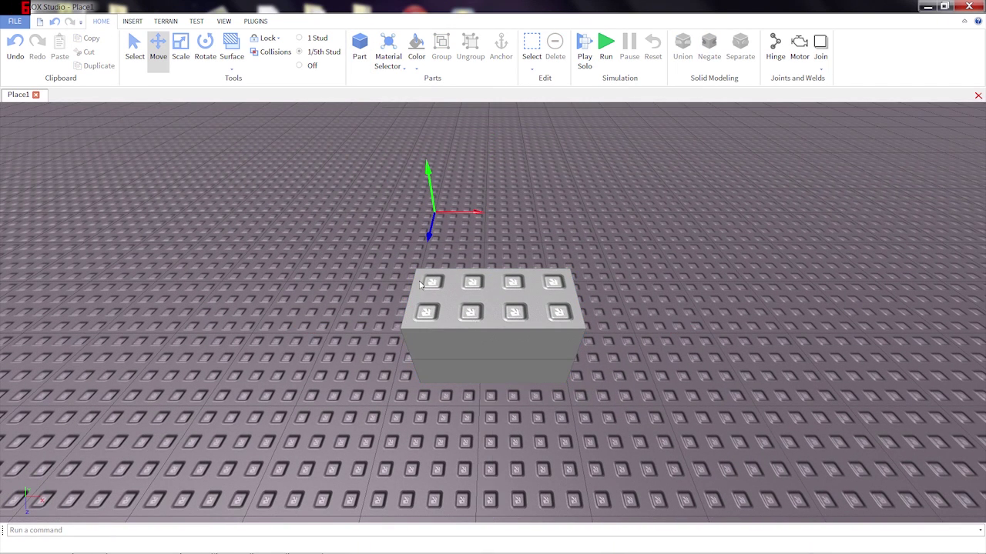
- Move the upper part along the red axis and lower it so it partly overlaps the part below
left_click_drag(559, 317, 668, 313)
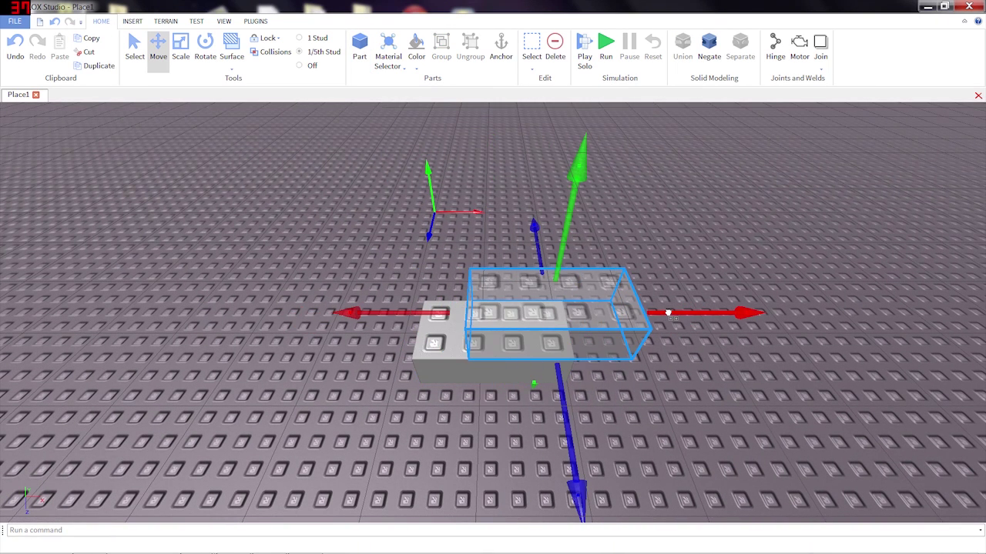
left_click_drag(563, 248, 557, 285)
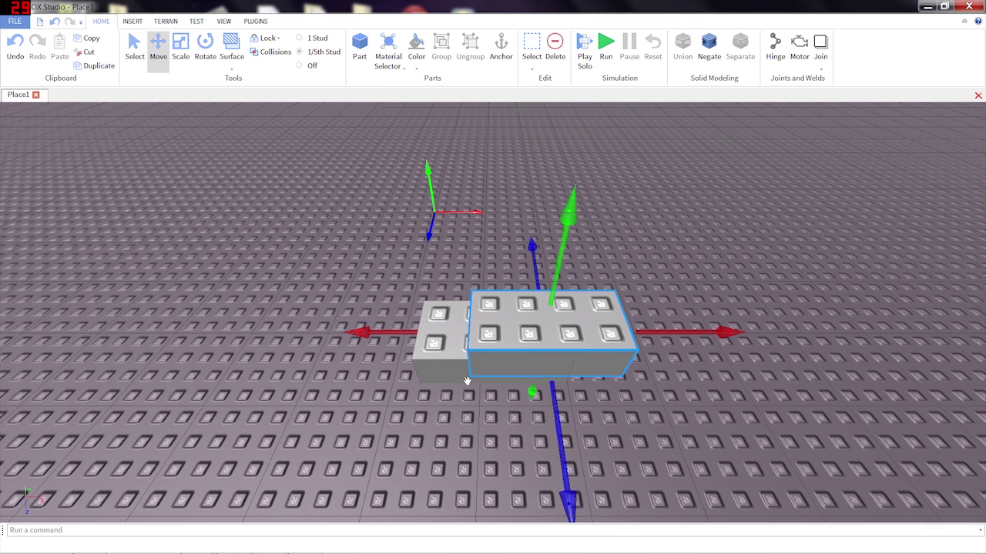
left_click(455, 430)
- Negate the offset part and union it with the solid part to cut away their overlap
left_click(563, 369)
left_click(713, 50)
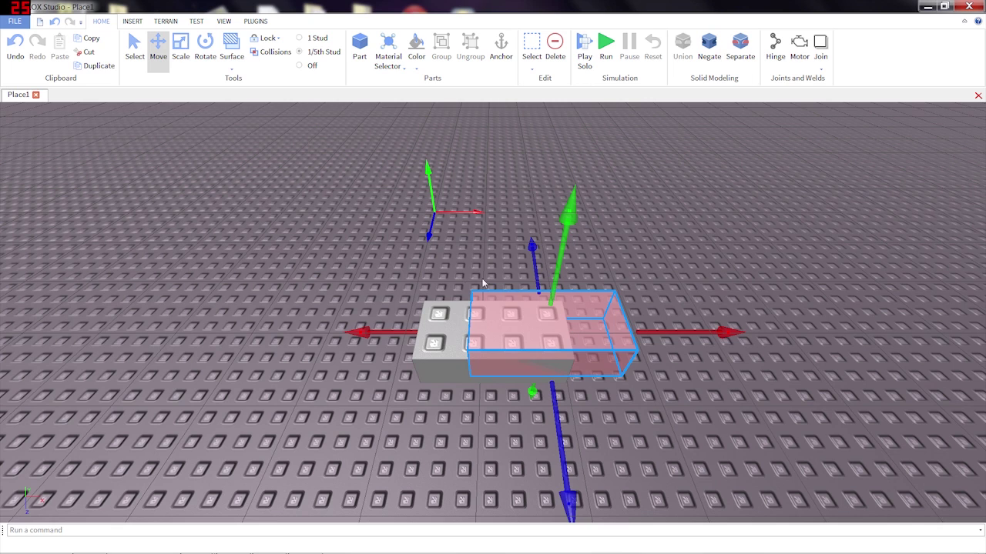
left_click(446, 339, "shift")
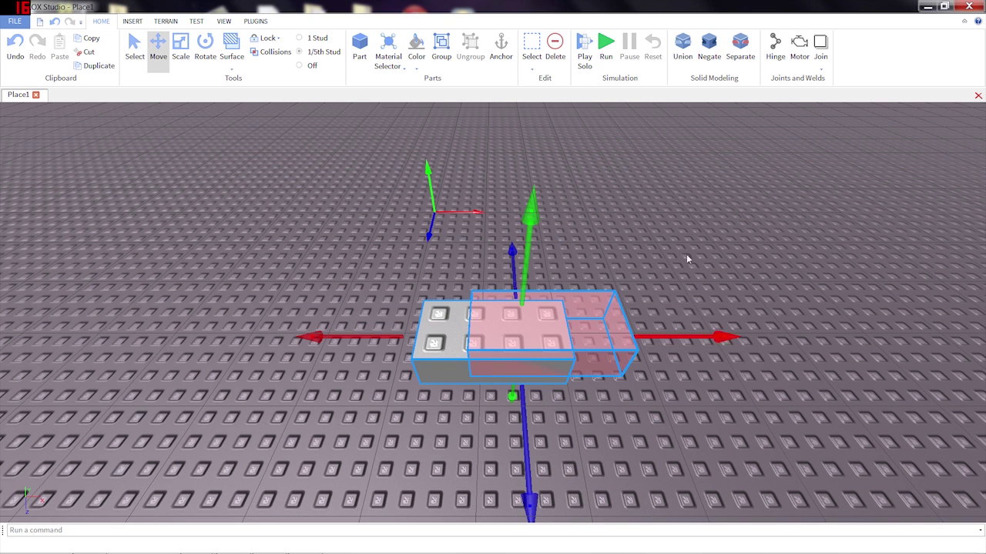
left_click(684, 48)
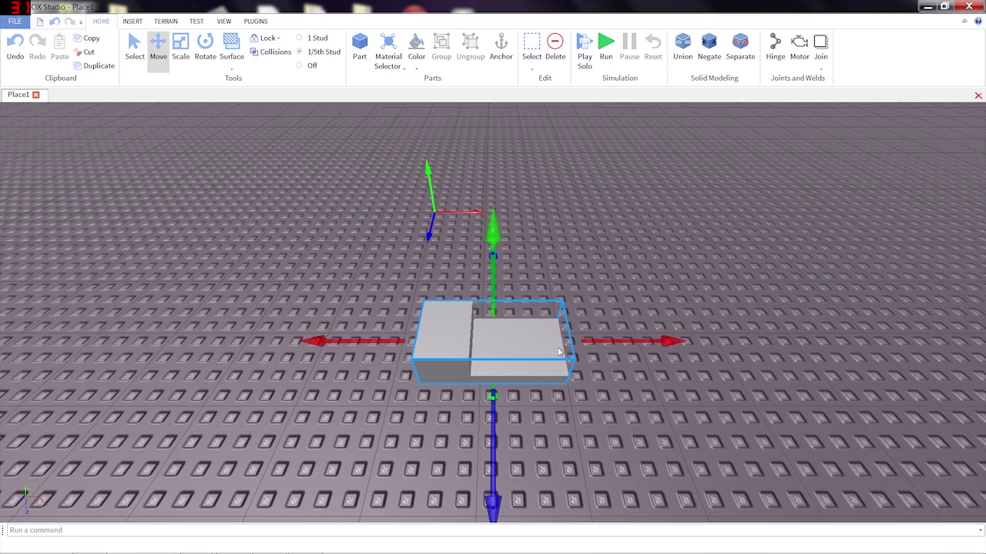
- Separate the notched union into its original solid part and negative part
right_click_drag(512, 344, 510, 352)
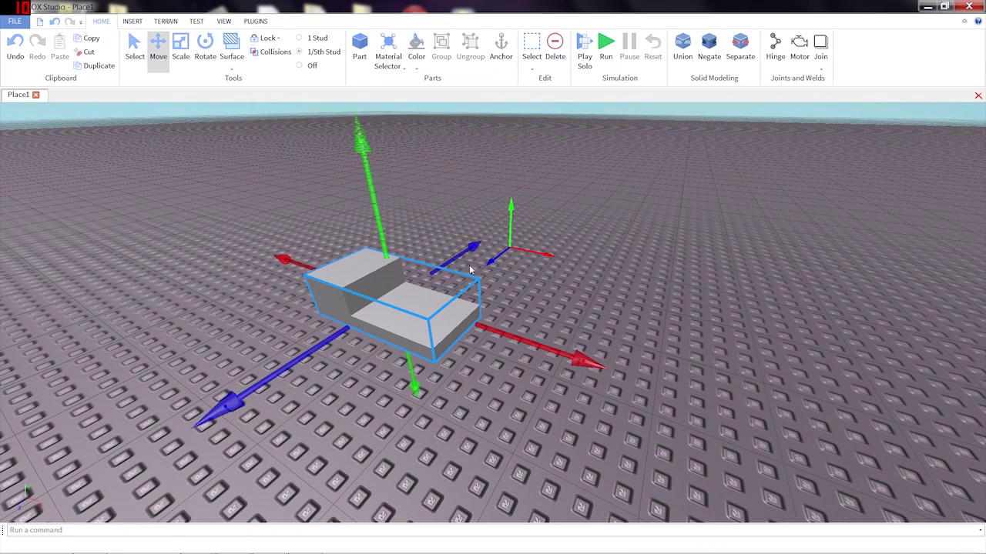
left_click(520, 291)
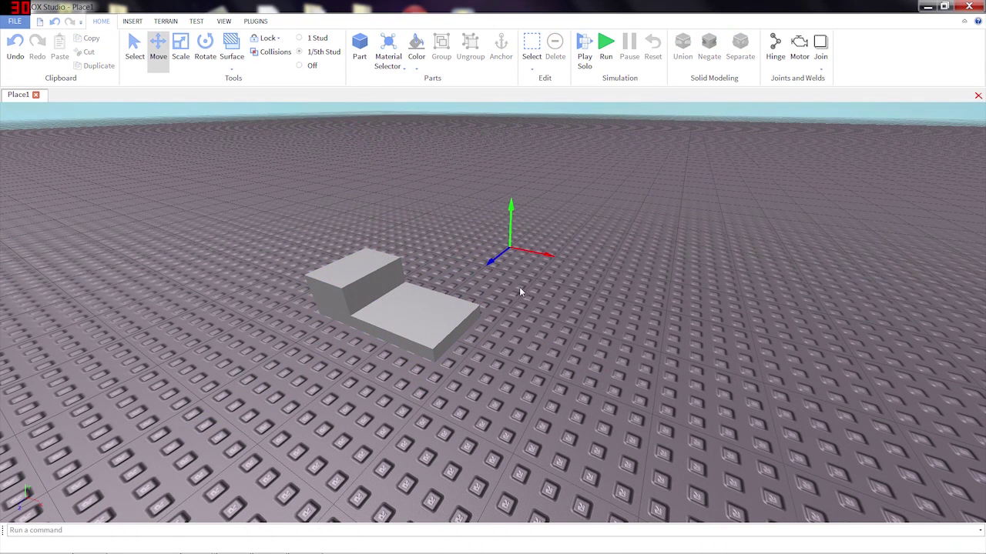
left_click(382, 303)
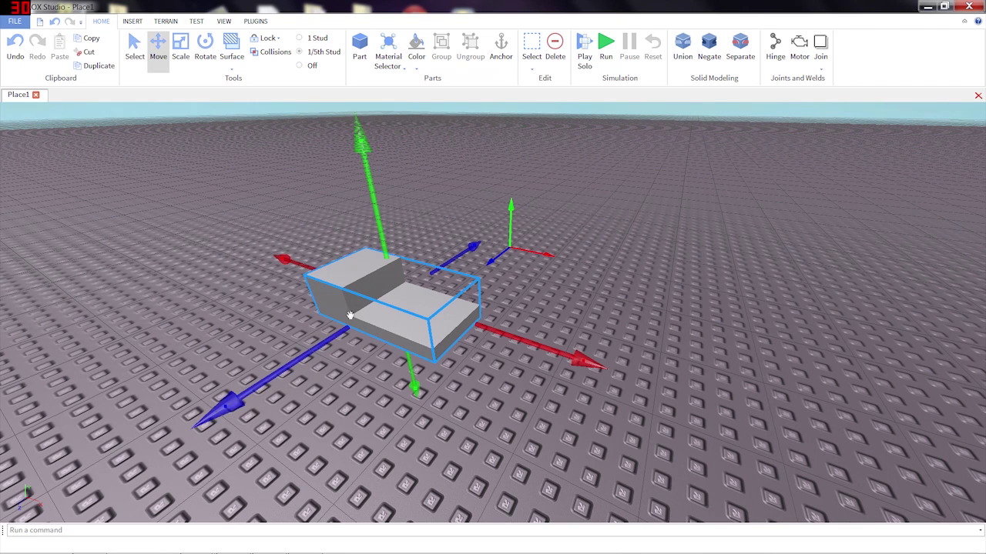
left_click(740, 44)
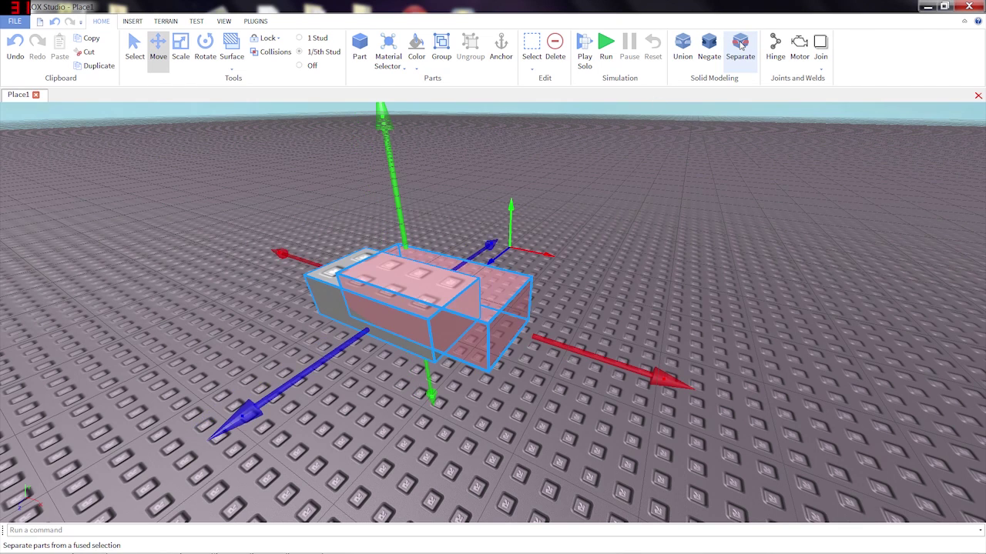
left_click(258, 319)
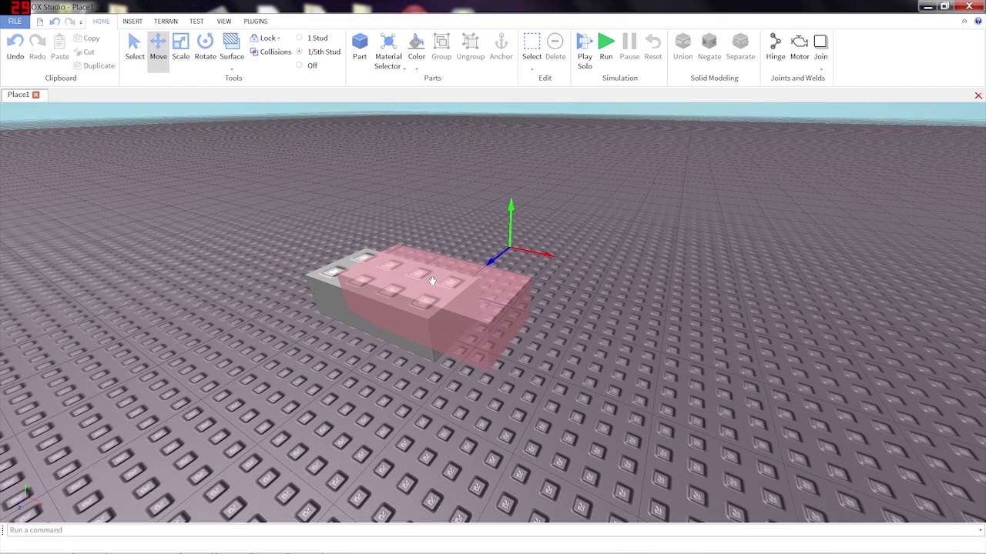
- Reposition the negative part so it overlaps only the rear portion of the solid part, leaving one end and the front side uncovered
right_click_drag(248, 324, 393, 324)
key("a")
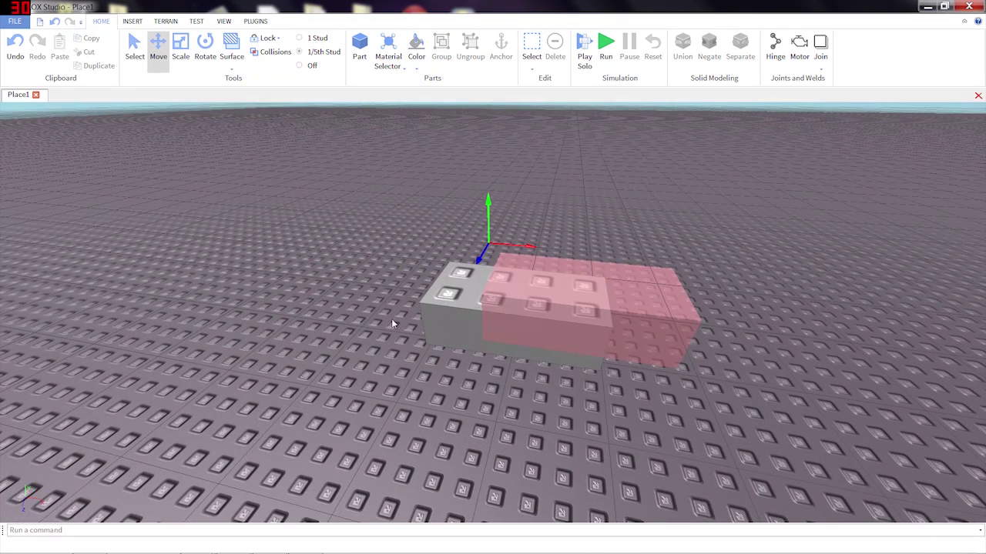
left_click(637, 297)
left_click_drag(750, 326, 720, 327)
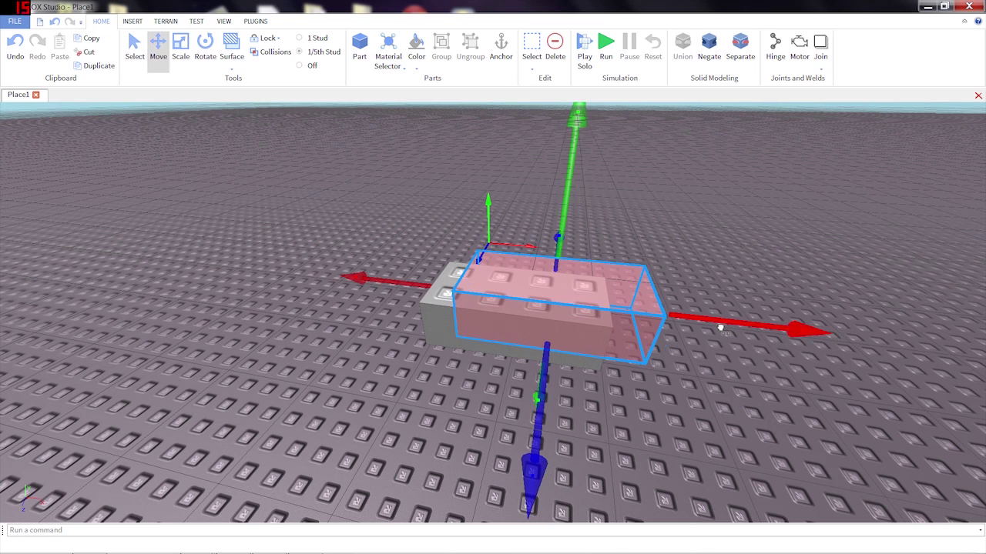
left_click_drag(582, 167, 576, 197)
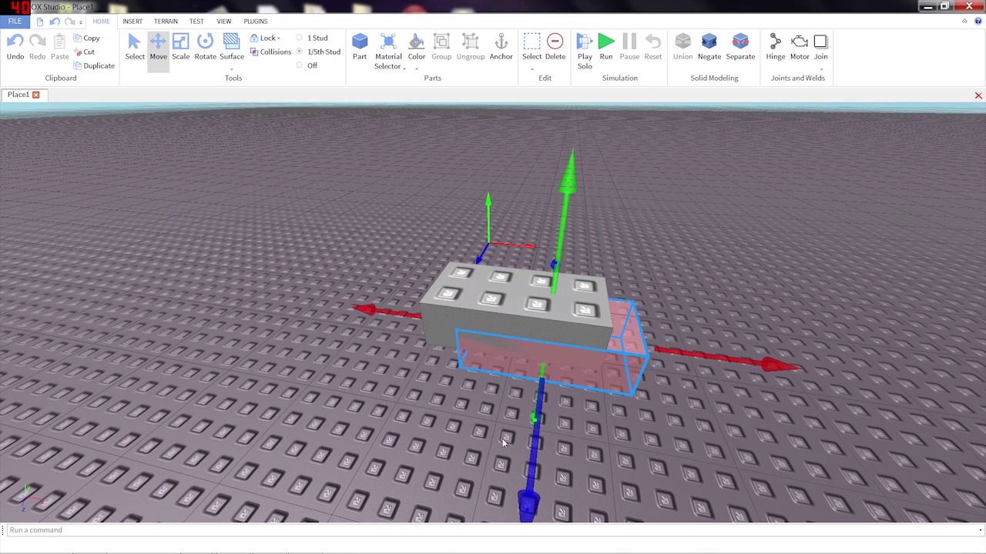
left_click_drag(541, 422, 541, 391)
- Union the solid part with the repositioned negative part to cut an L-shaped remainder, and select the result
left_click(478, 331, "shift")
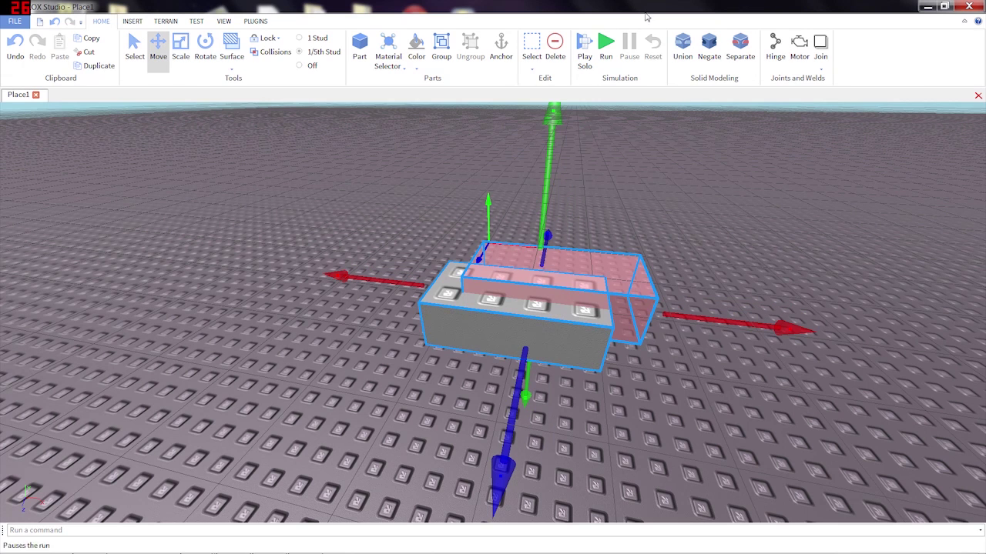
left_click(682, 45)
left_click(691, 190)
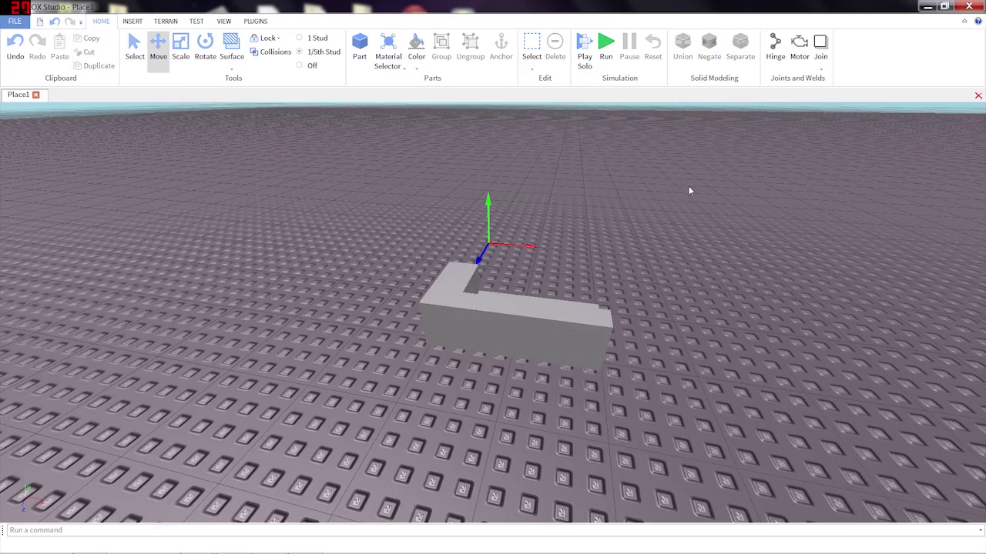
right_click_drag(691, 191, 690, 191)
middle_click_drag(689, 186, 644, 285)
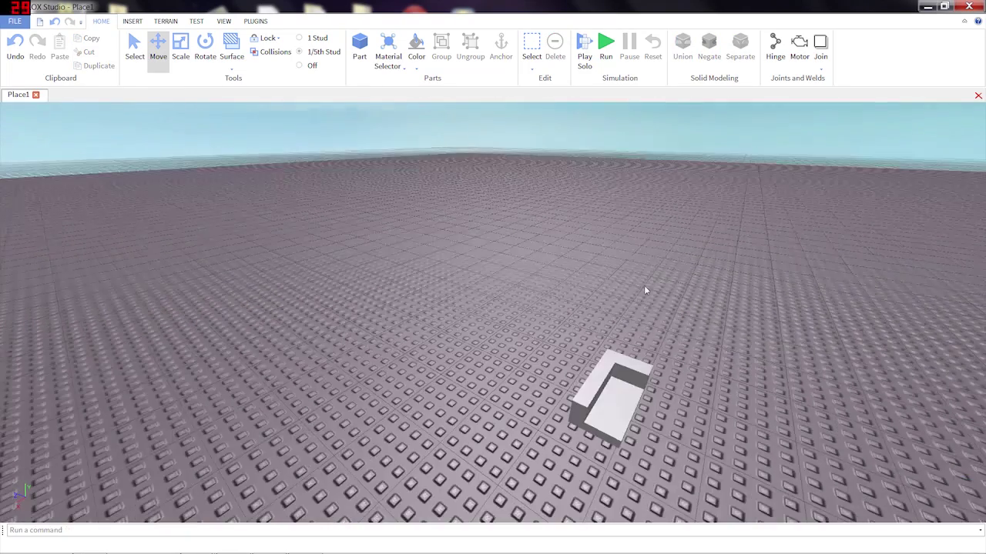
right_click_drag(601, 354, 603, 357)
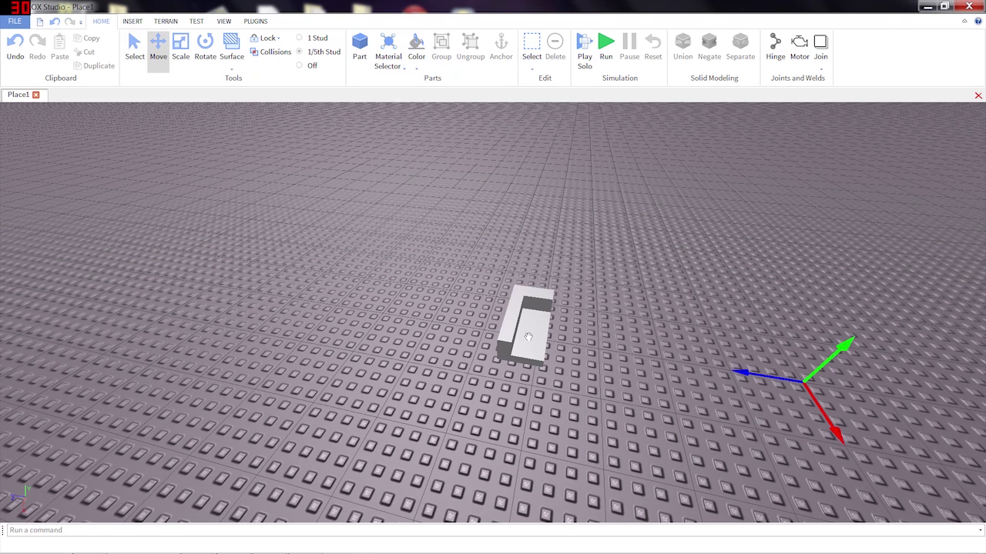
left_click(528, 336)
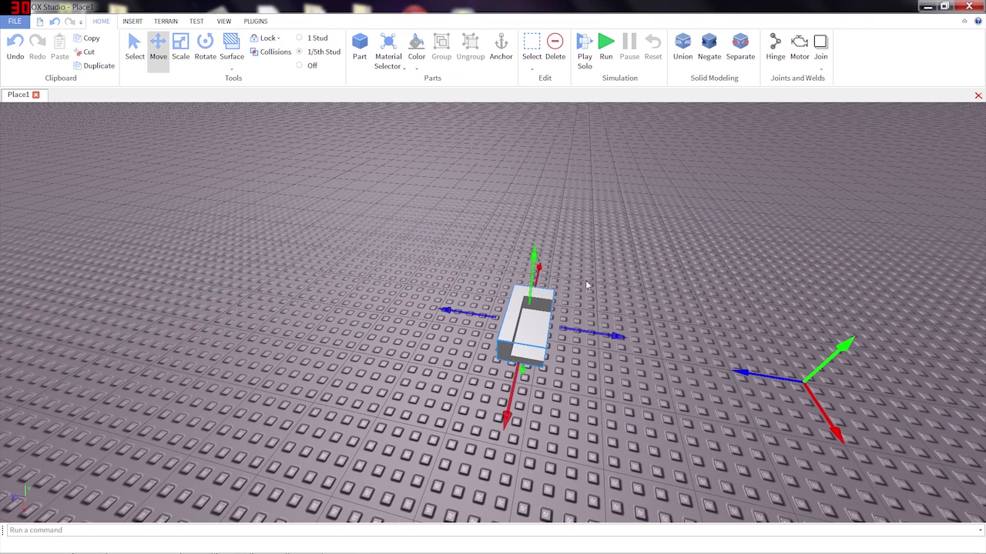
- Delete the L-shaped union, insert a sphere and place it on the open baseplate
key("Delete")
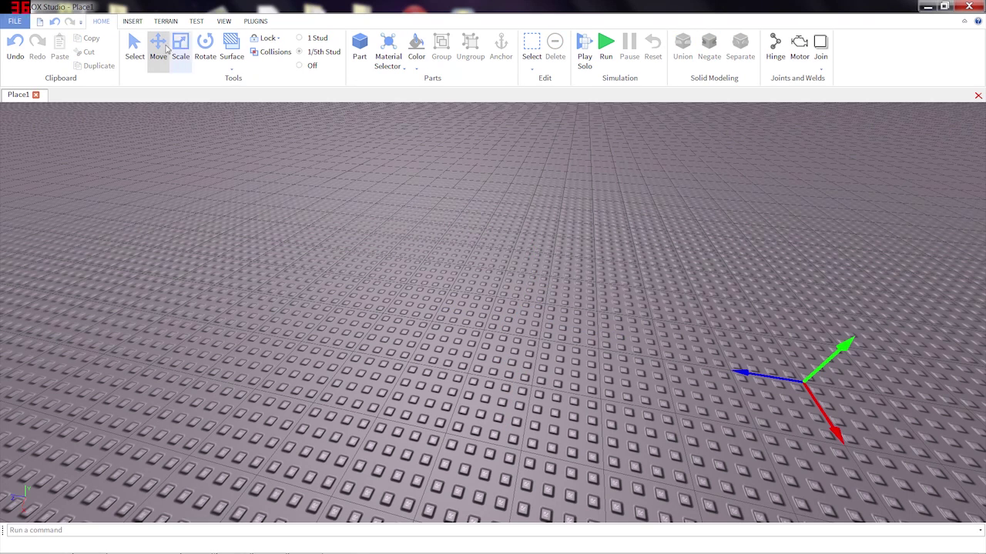
left_click(133, 22)
left_click(39, 46)
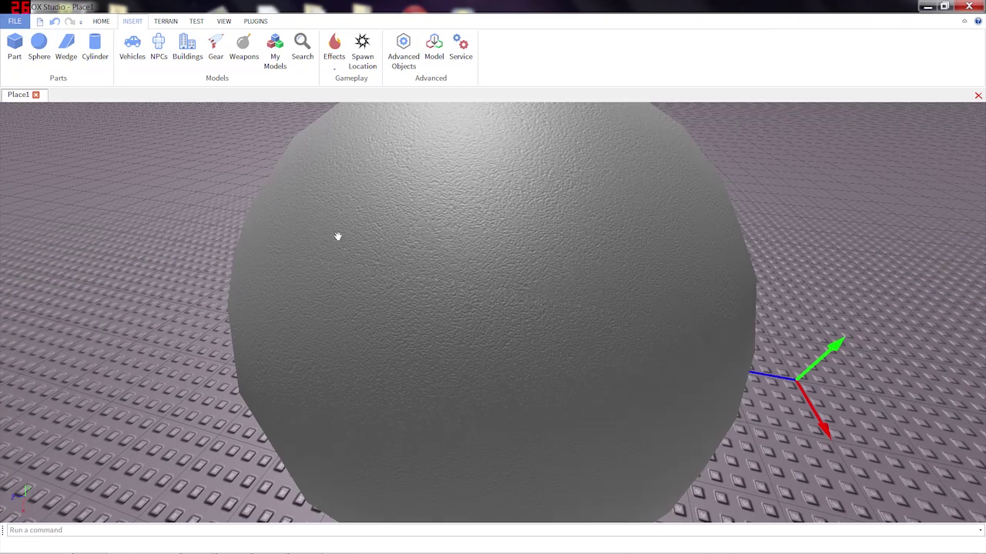
scroll(443, 289, "down", 10)
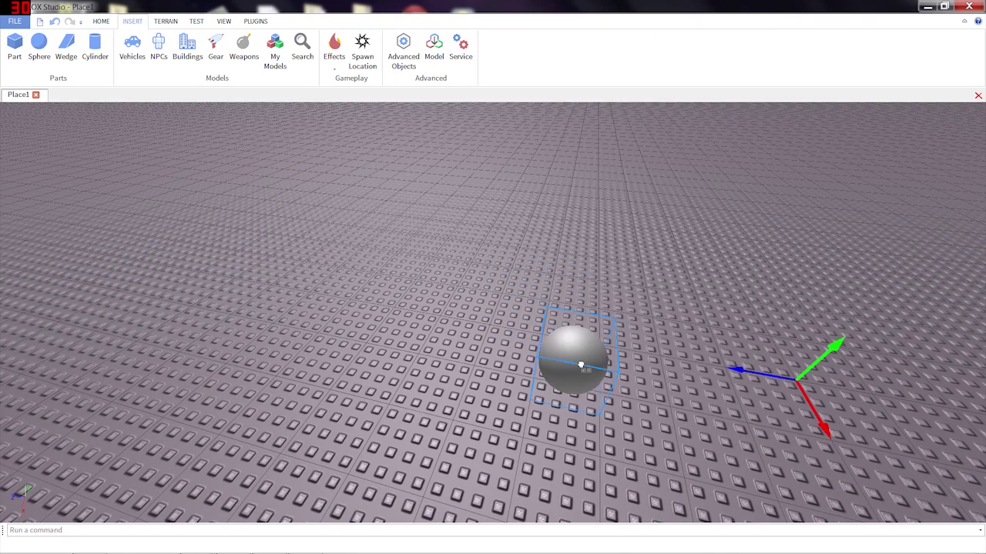
left_click_drag(581, 365, 575, 339)
left_click(308, 231)
- Insert a block part next to the sphere and enlarge its width, length and height until it covers one half of the sphere
left_click(20, 48)
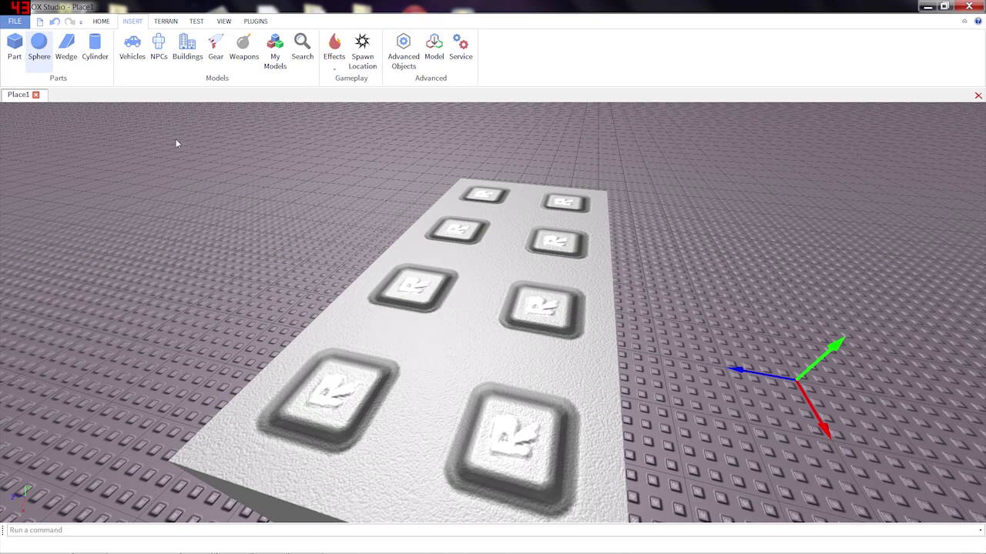
left_click_drag(404, 325, 566, 429)
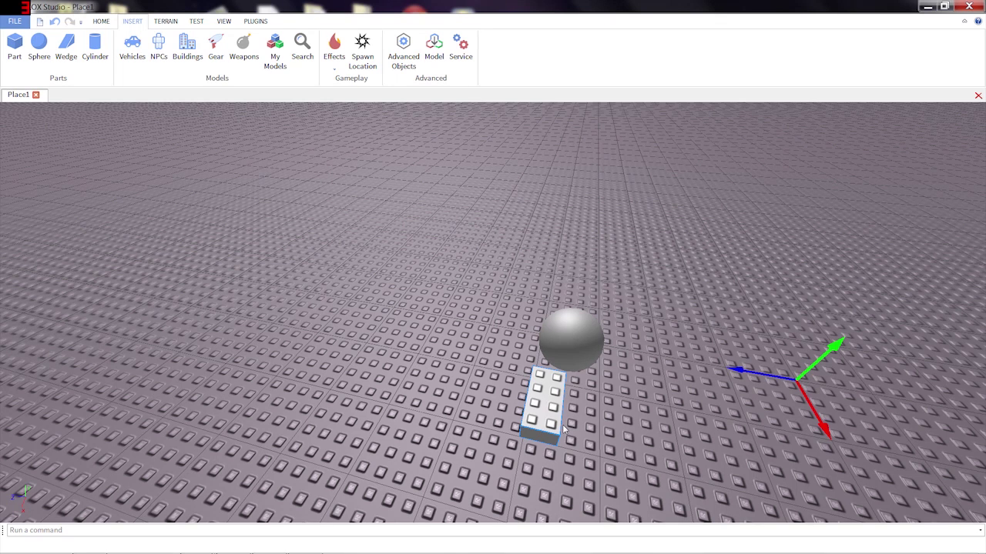
key("ctrl+3")
left_click_drag(490, 392, 494, 378)
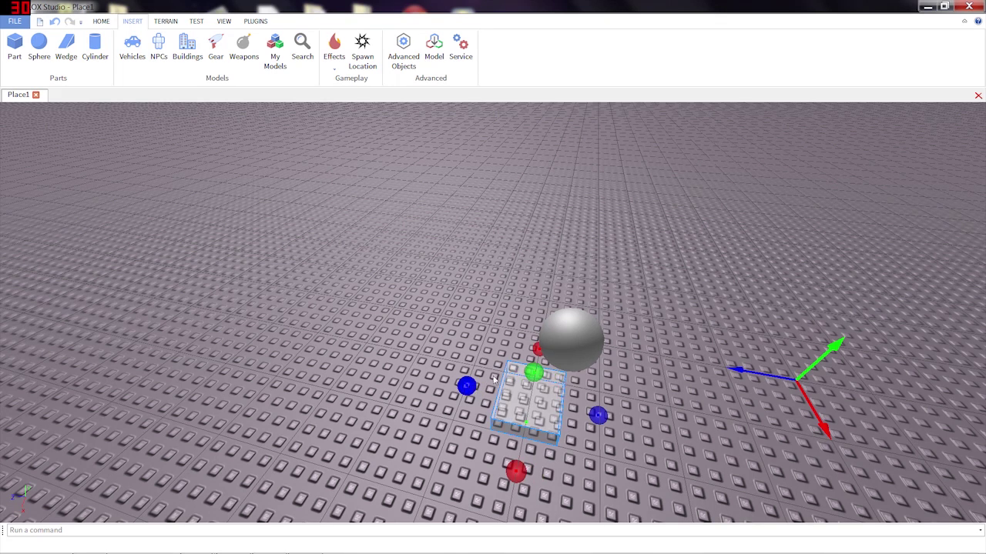
left_click_drag(536, 348, 552, 264)
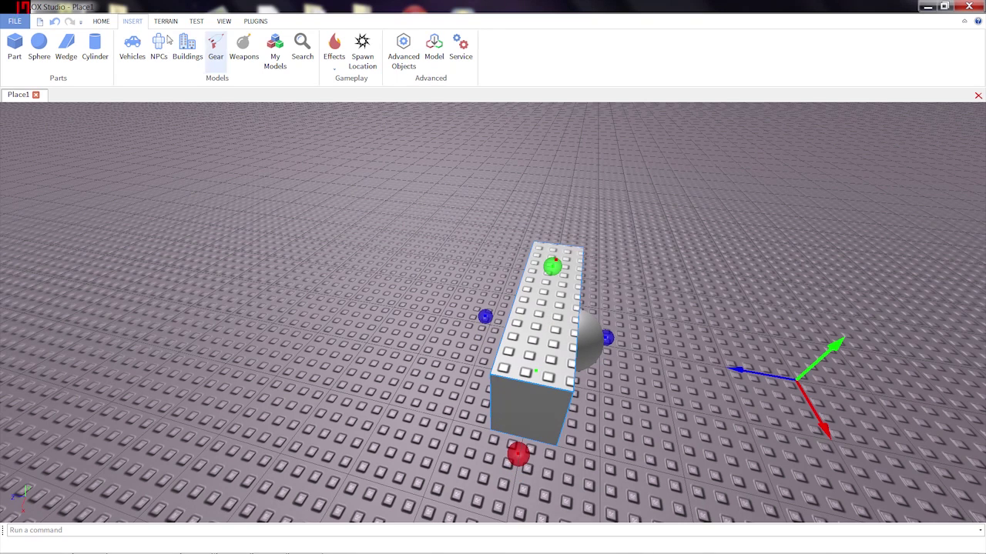
- Negate the enlarged block and union it with the sphere to cut the sphere down to a half
left_click(101, 21)
left_click(710, 48)
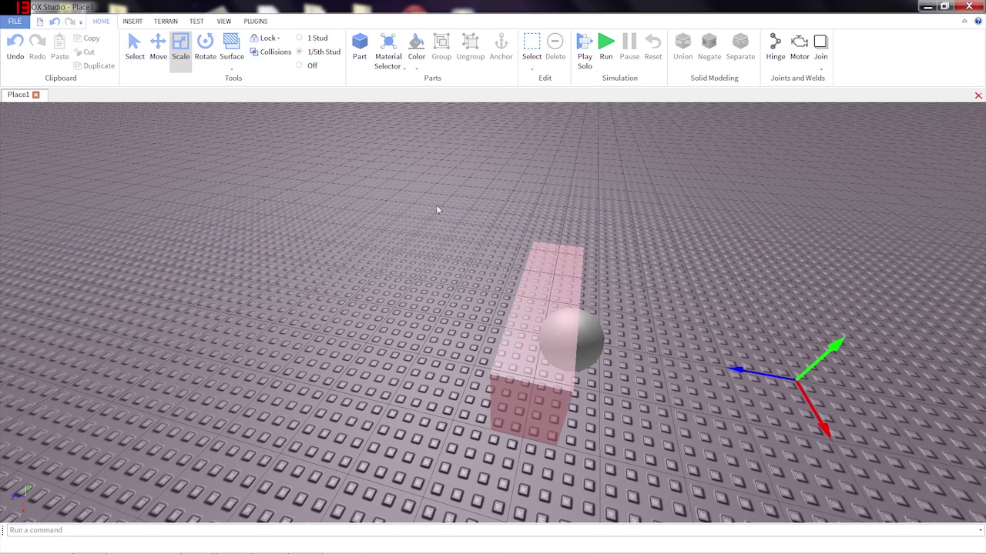
left_click_drag(436, 205, 691, 452)
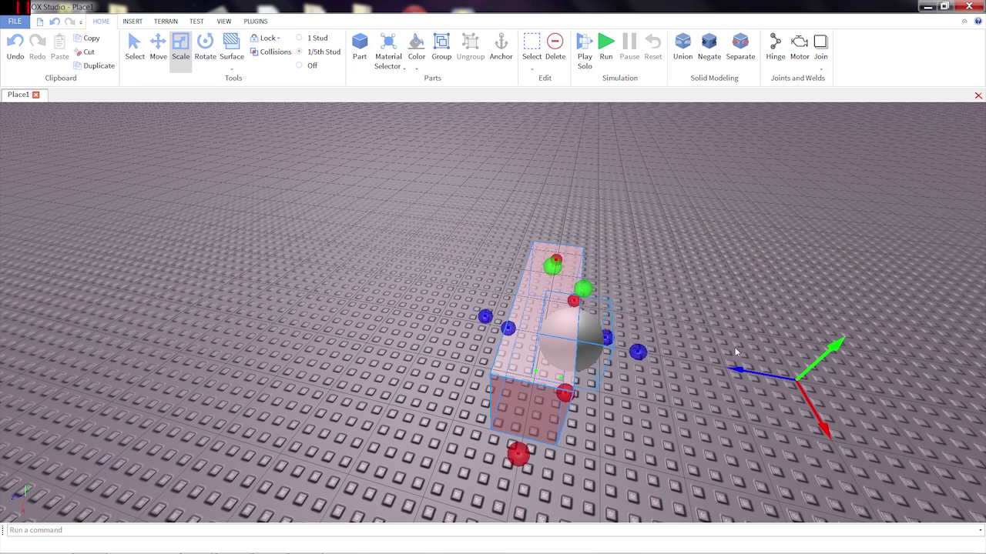
left_click(682, 48)
left_click(637, 207)
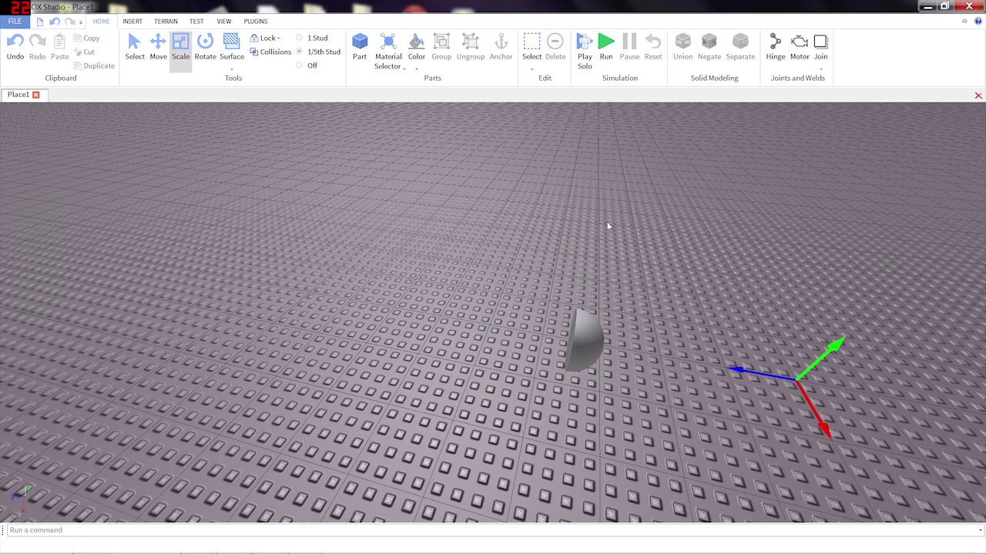
right_click_drag(599, 330, 599, 332)
scroll(599, 331, "up", 3)
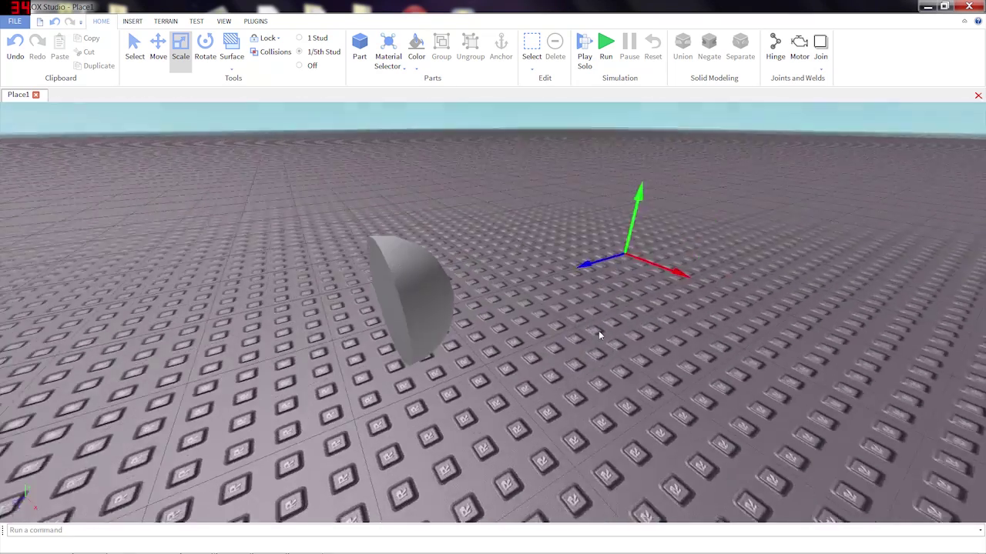
right_click_drag(600, 335, 600, 329)
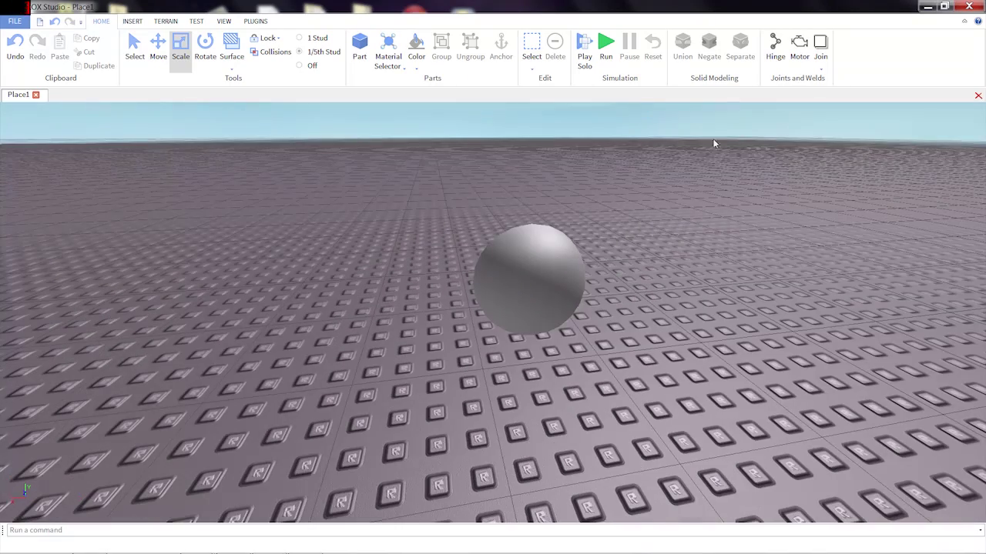
right_click_drag(625, 236, 623, 237)
scroll(612, 248, "up", 3)
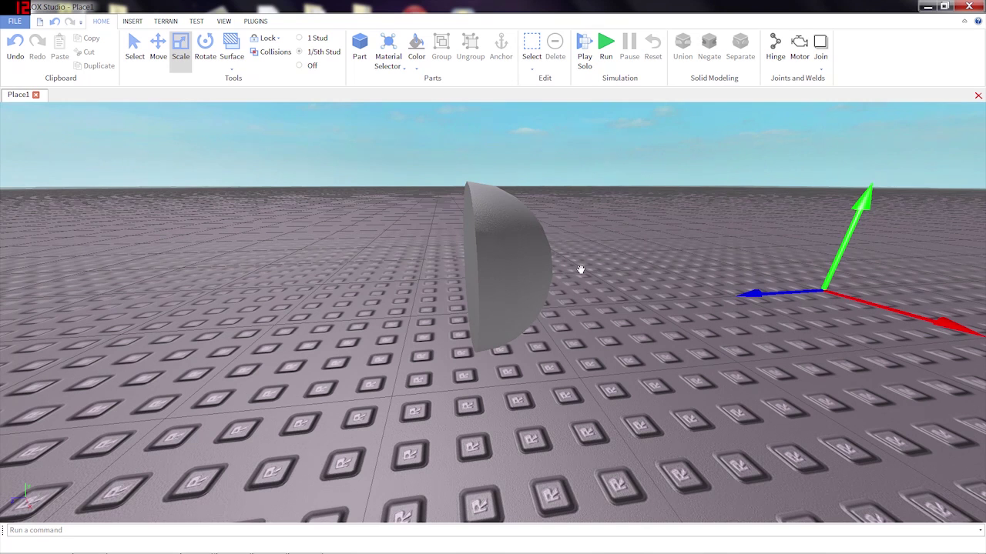
scroll(581, 270, "down", 2)
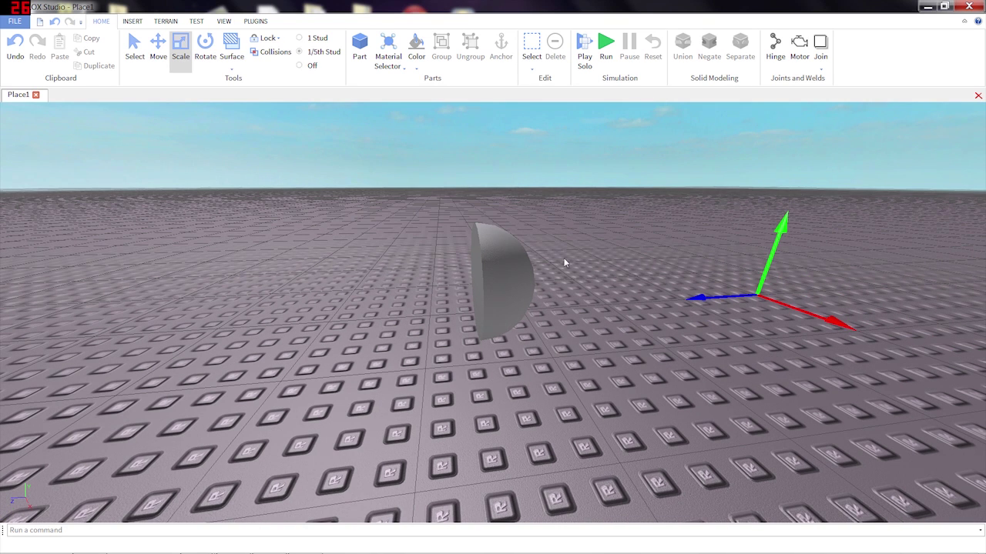
- Insert a new block part and move the half sphere sideways so its flat side sits inside the block
left_click(359, 54)
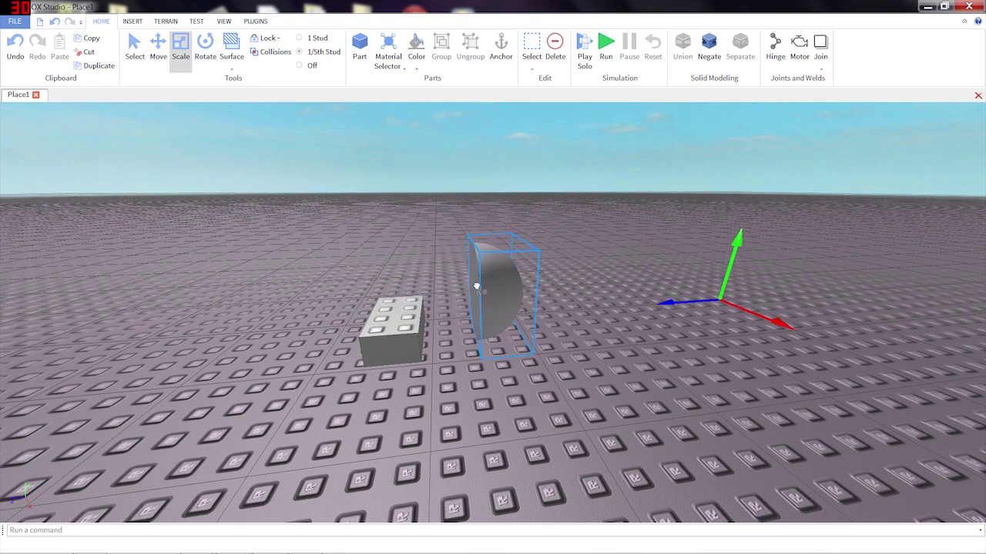
left_click_drag(475, 281, 384, 287)
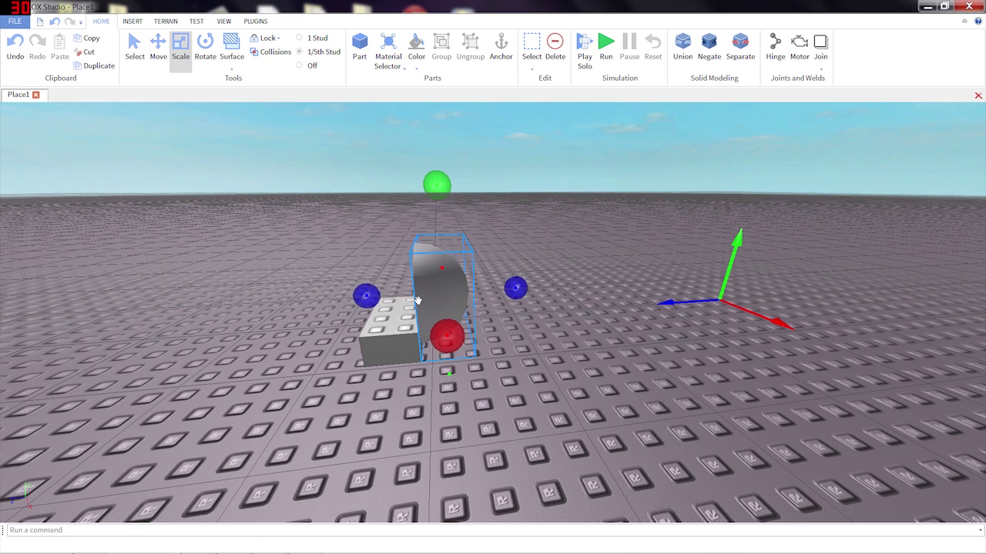
key("ctrl+2")
left_click_drag(372, 298, 341, 299)
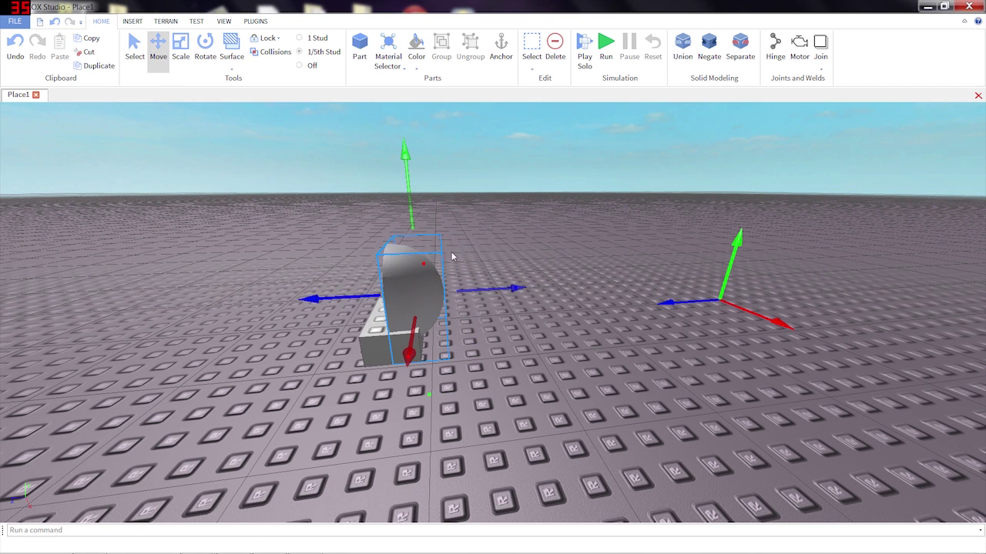
- Negate the half sphere and union it with the block to carve a curved recess into the block
left_click(707, 60)
mouse_move(235, 133)
left_mouse_down()
mouse_move(410, 312)
mouse_move(464, 348)
left_mouse_up()
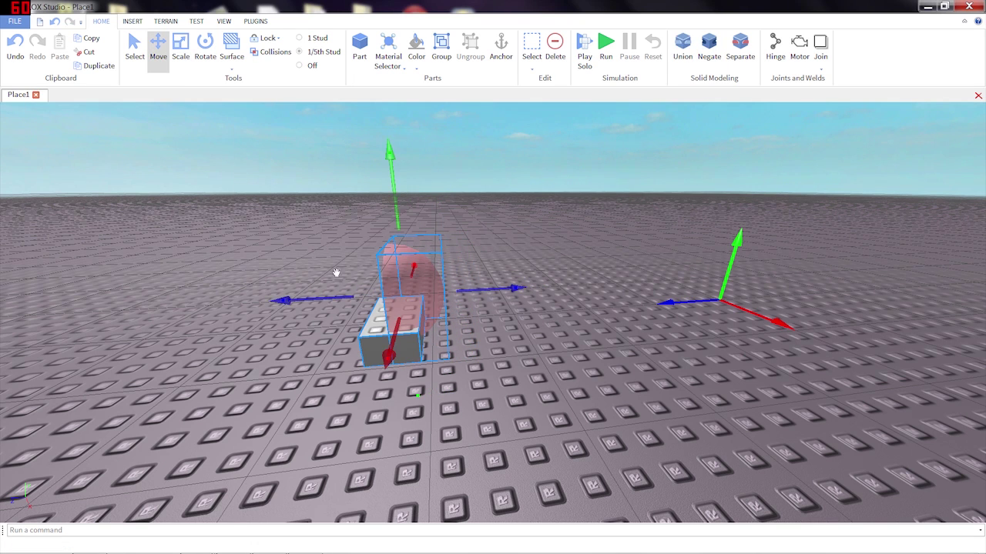
left_click(682, 48)
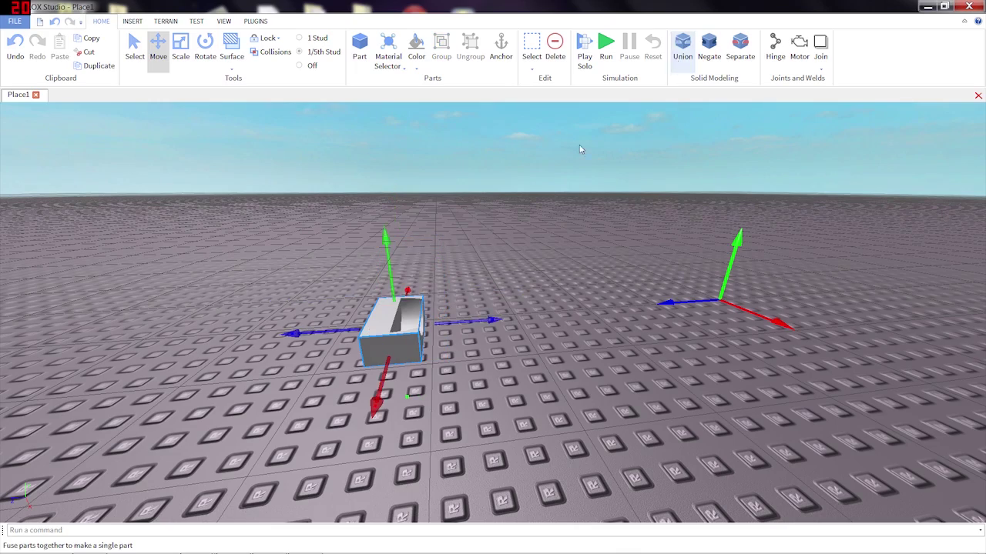
right_click_drag(544, 271, 544, 271)
scroll(484, 232, "up", 2)
right_click_drag(470, 297, 470, 298)
scroll(522, 438, "down", 3)
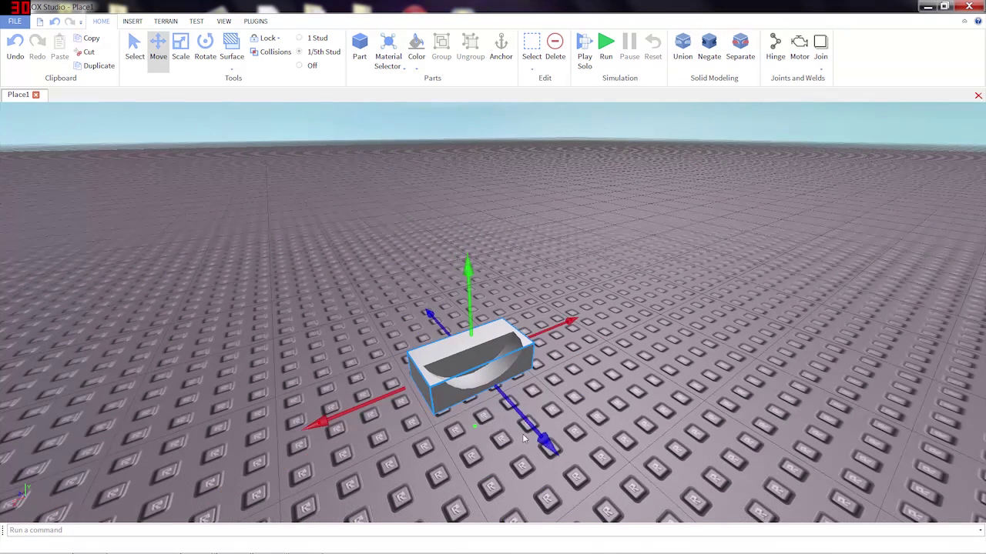